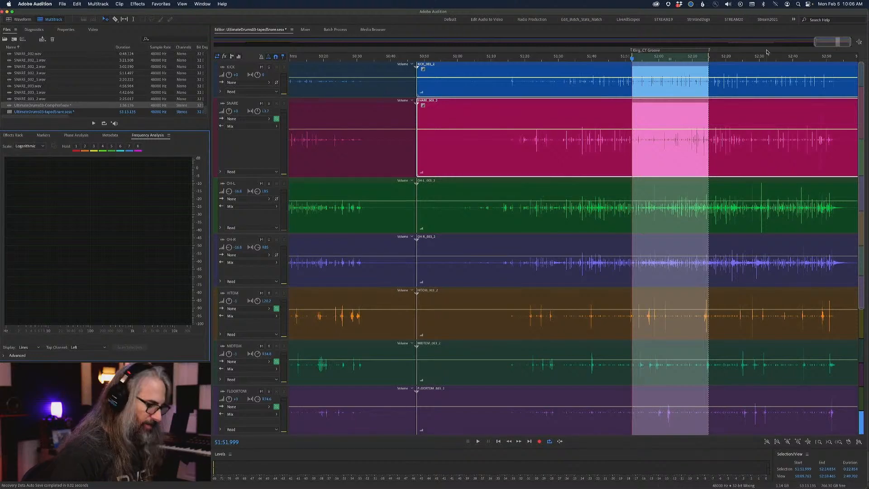
Clear the time selection and audition the multitrack drum session from about 51:02, then again from about 50:53.
key("g")
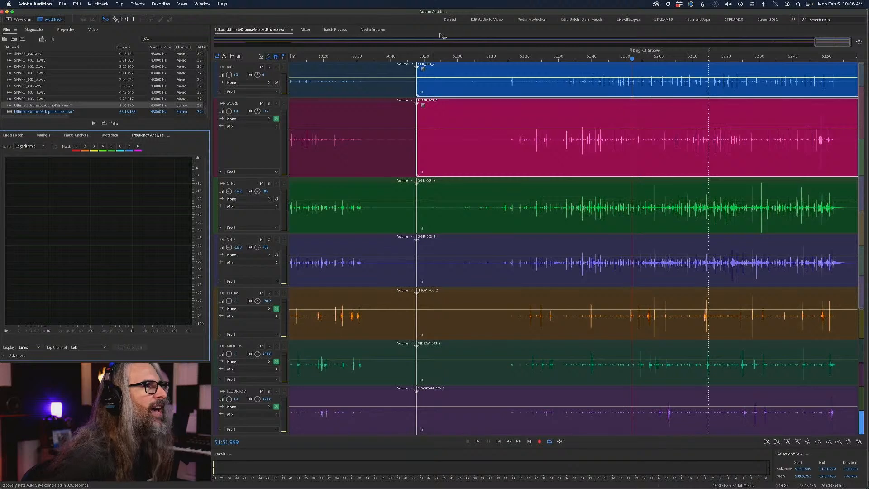
left_click(468, 59)
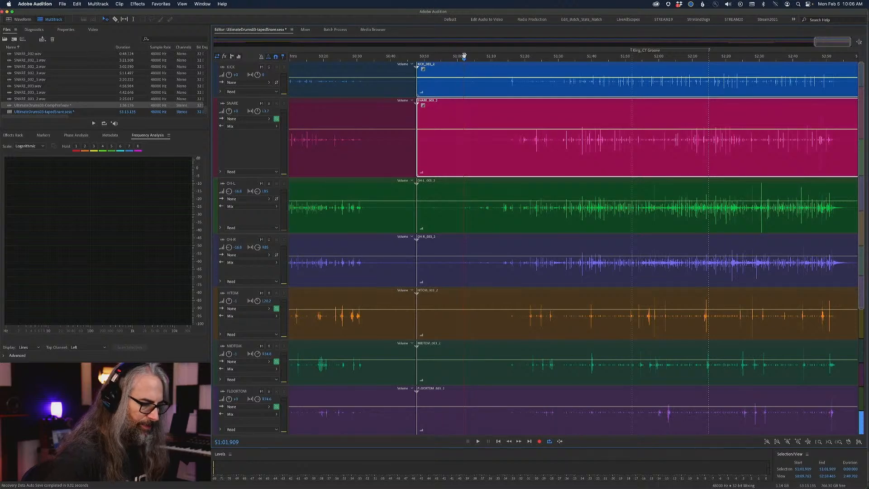
key("space")
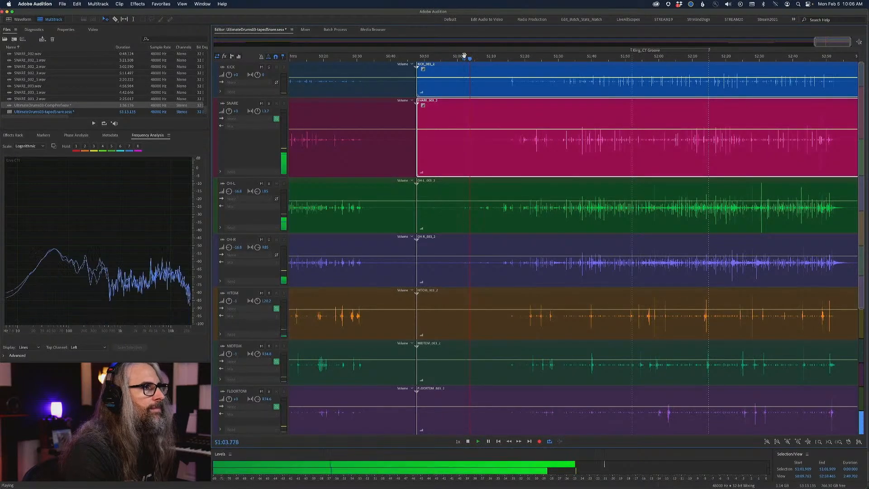
key("space")
left_click(436, 59)
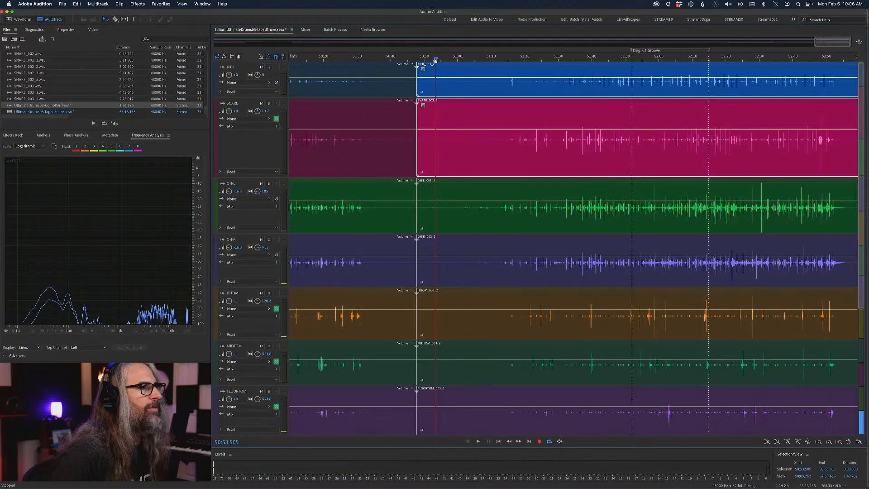
key("space")
left_click(423, 58)
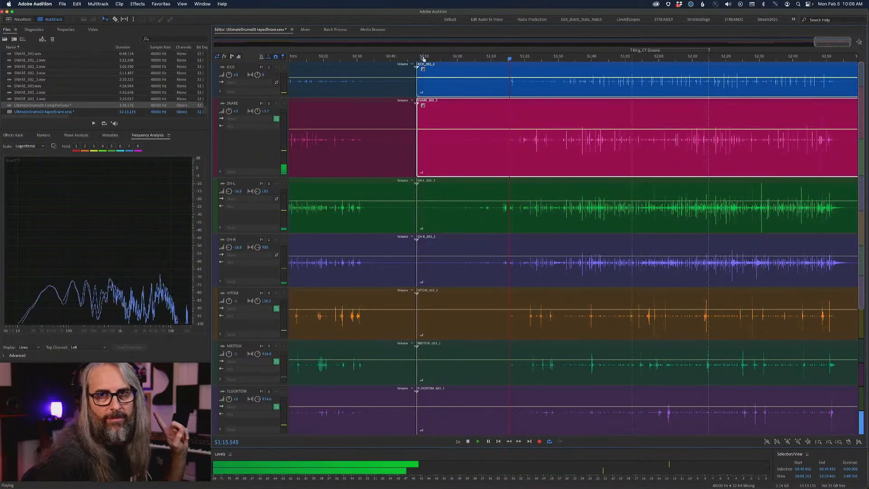
key("space")
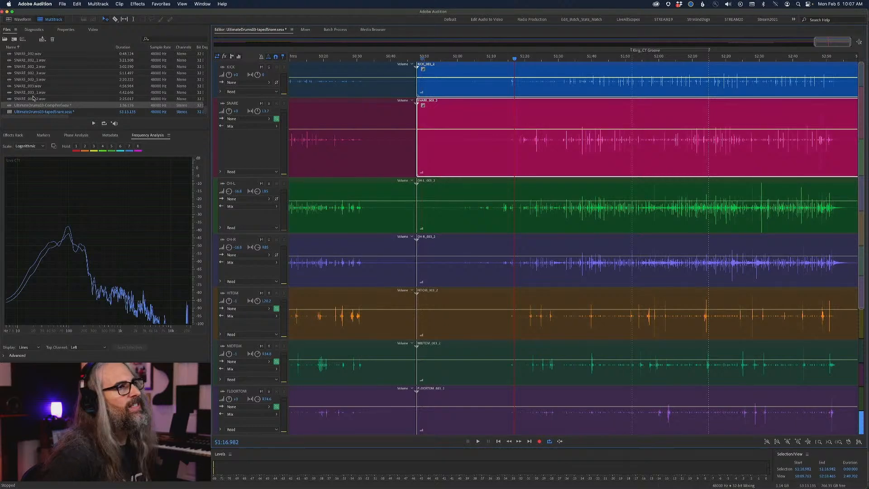
Continue playing the drum session from about 51:17 through the Orig_CT Groove range to the closing hits.
key("space")
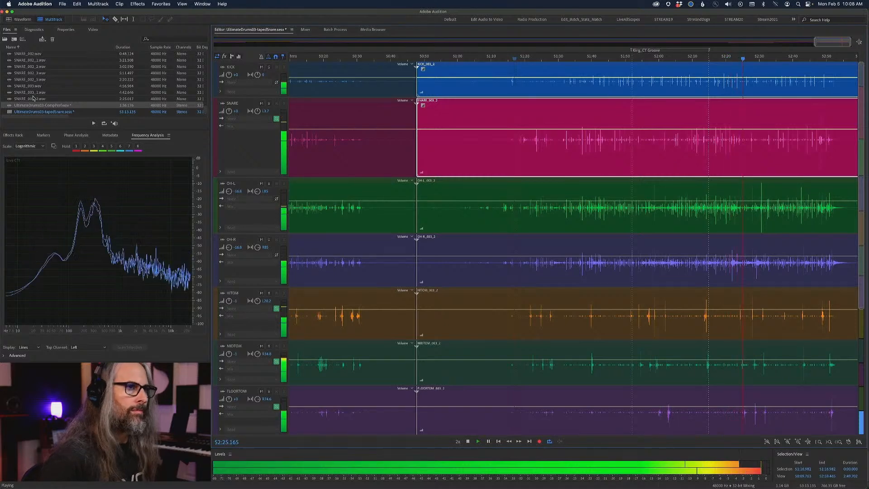
key("space")
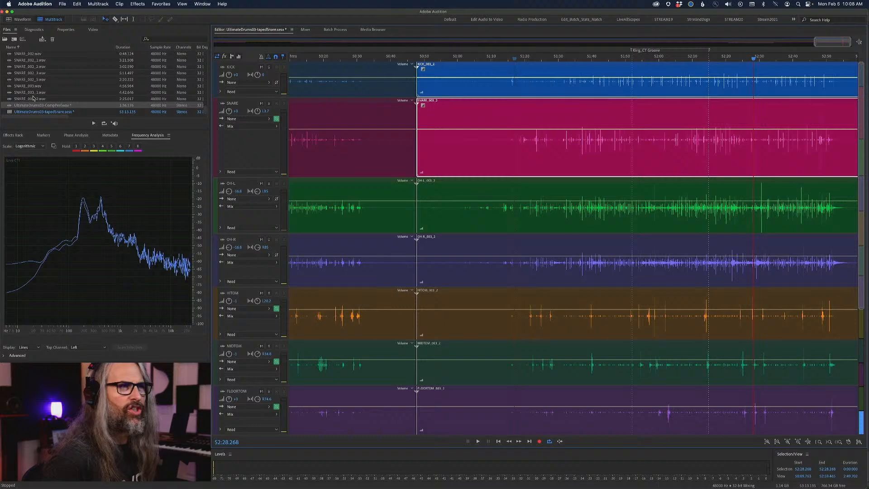
key("space")
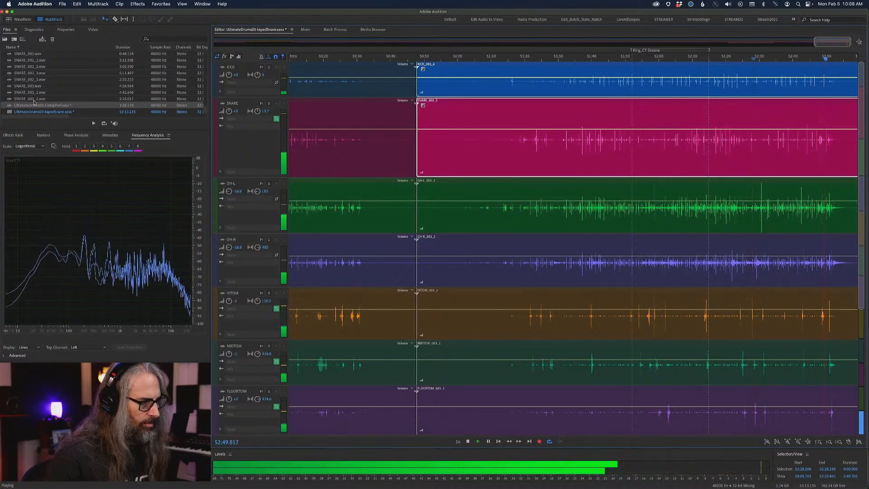
key("space")
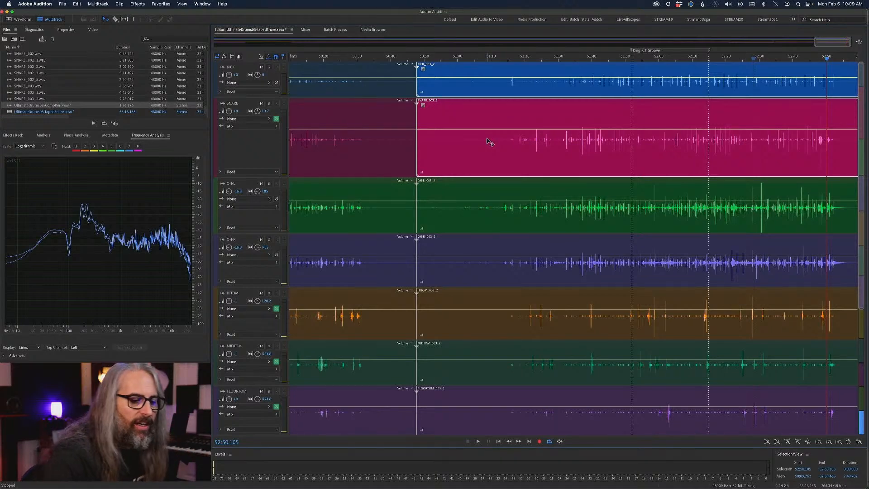
Switch to Premiere Pro and create the SocialTemplate02 project from the Social Media Template Project.prproj template.
key("super+Tab")
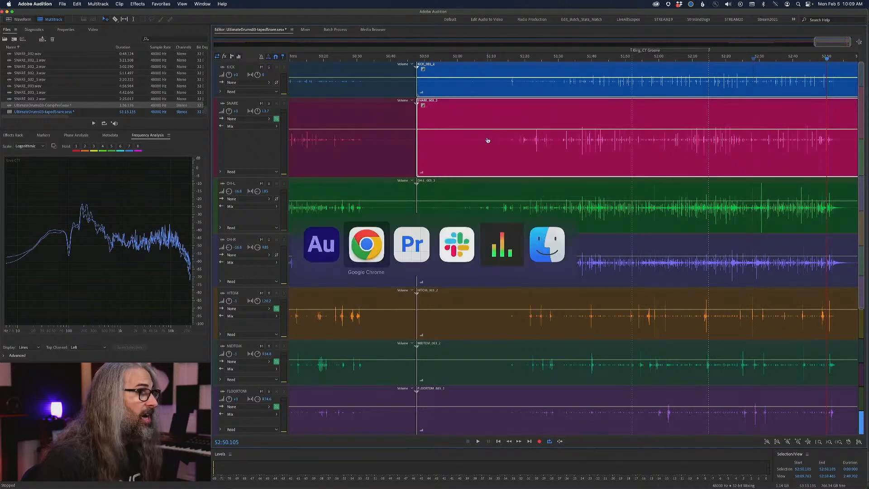
key("super+Tab")
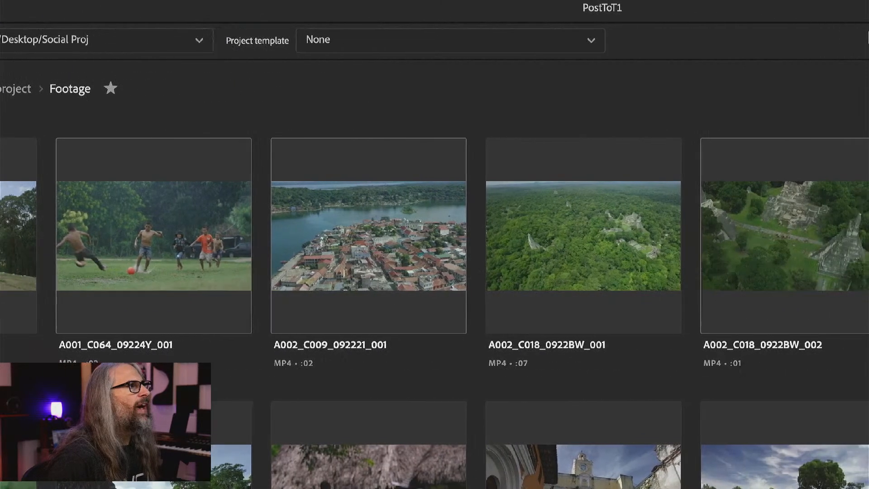
left_click(601, 49)
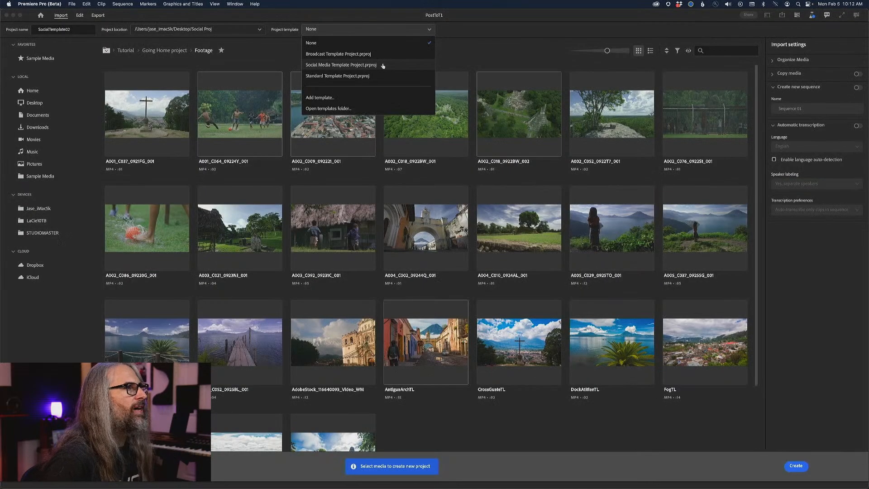
left_click(437, 124)
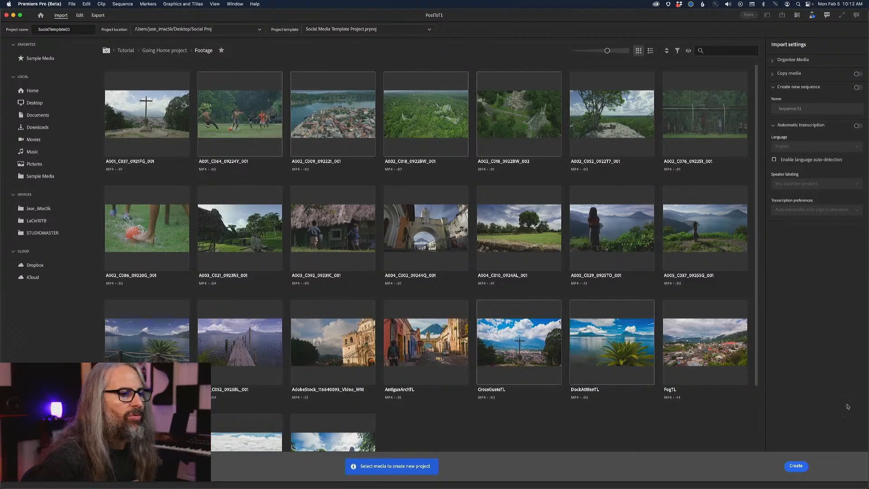
left_click(796, 466)
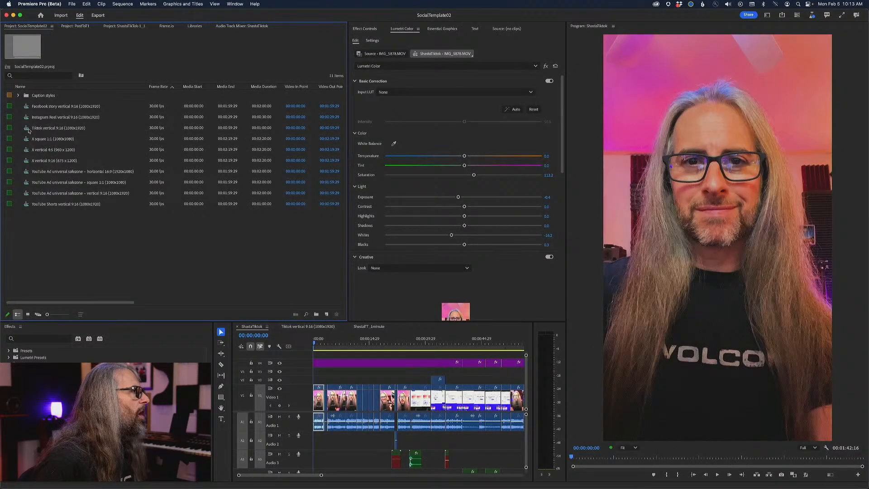
Open the Tiktok vertical 9:16 (1080x1920) sequence and toggle the output of its placeholder track V1 off and on.
double_click(27, 129)
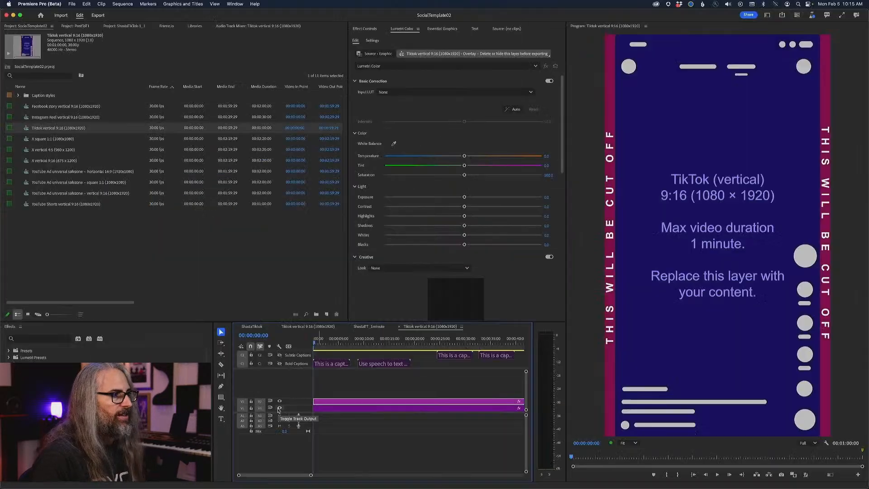
left_click(279, 407)
left_click(279, 407)
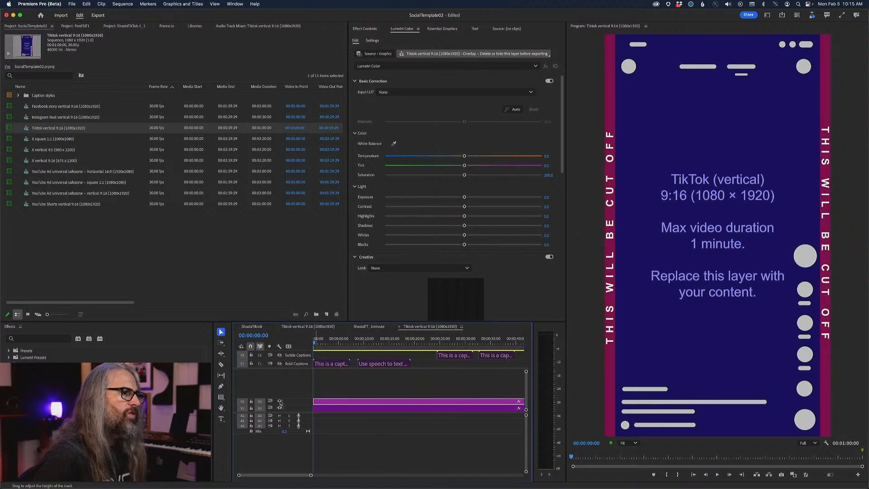
Toggle the TikTok overlay track V2 off and on, and hide the placeholder track V1 to view the overlay alone.
left_click(507, 407)
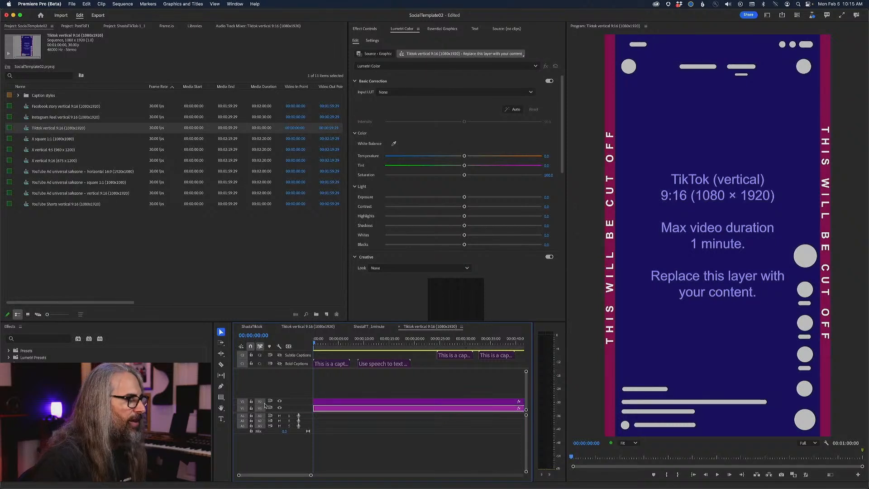
left_click(279, 400)
left_click(279, 400)
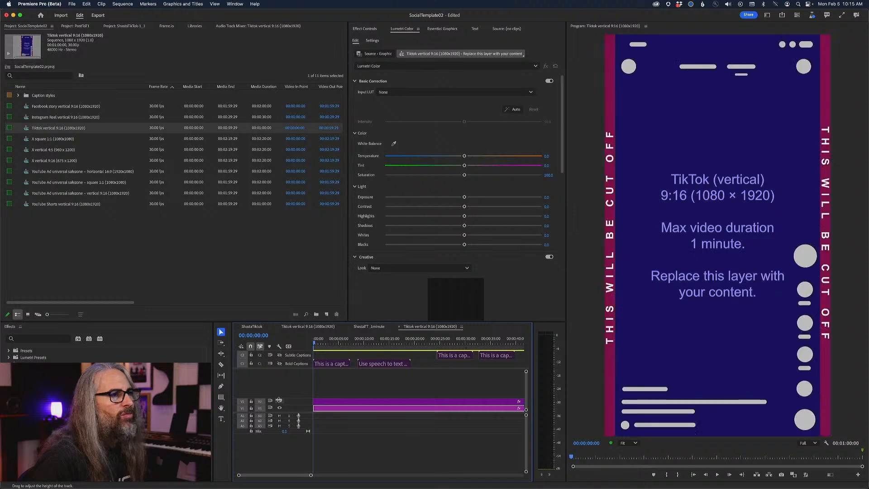
left_click(279, 400)
left_click(279, 400)
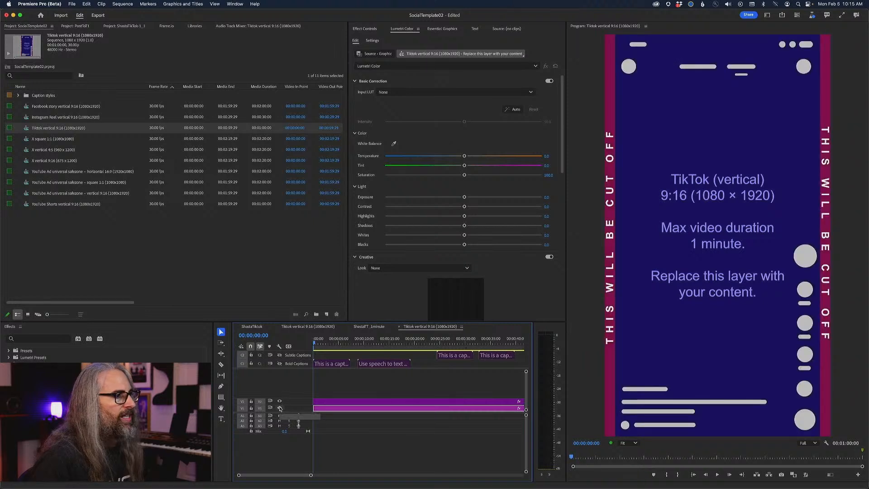
left_click(280, 408)
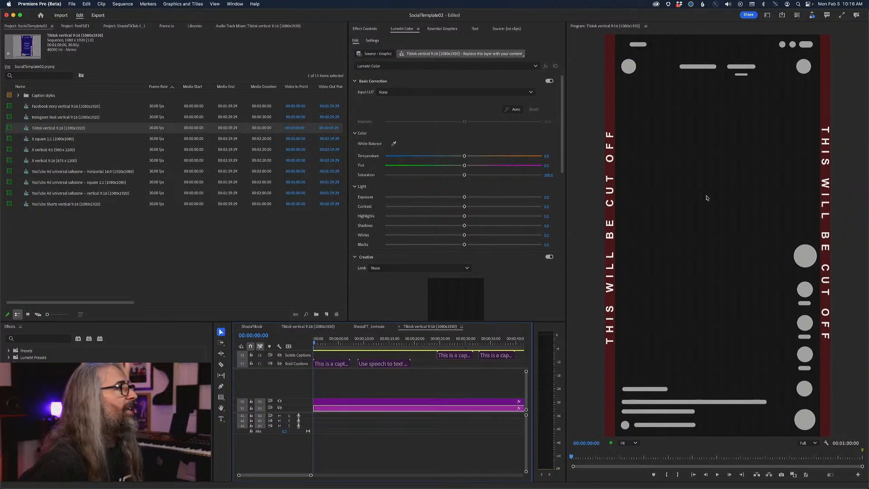
Open the YouTube Shorts vertical 9:16 (1080x1920) sequence and compare its interface overlay with the TikTok sequence's overlay.
double_click(26, 204)
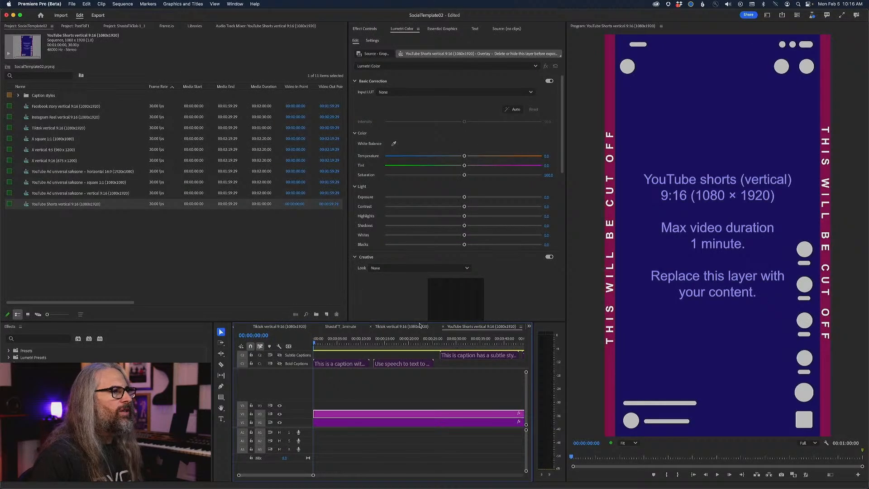
left_click(398, 327)
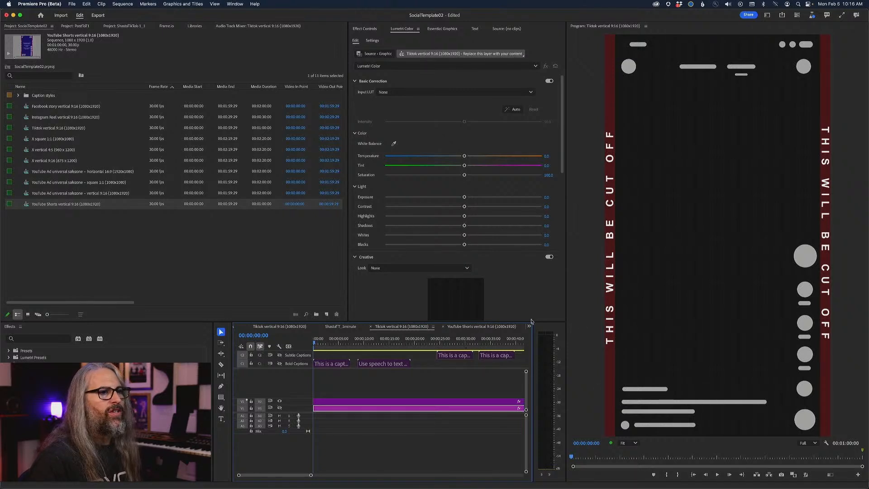
left_click(478, 327)
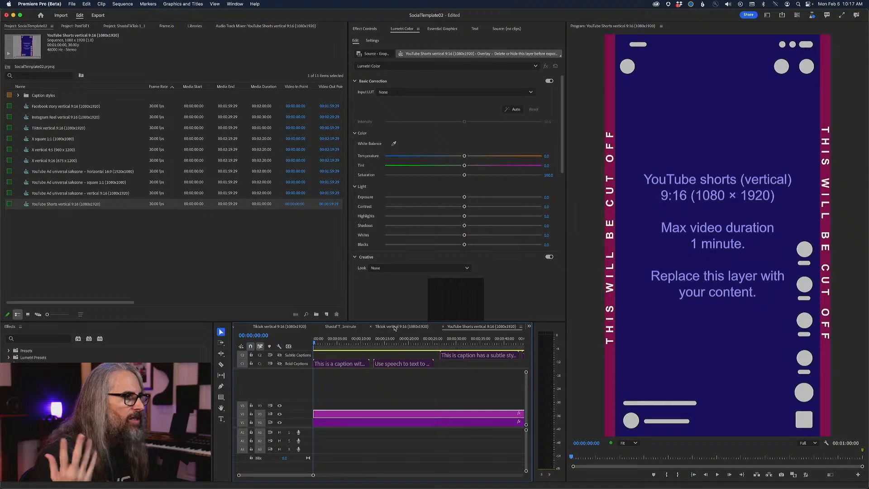
left_click(394, 327)
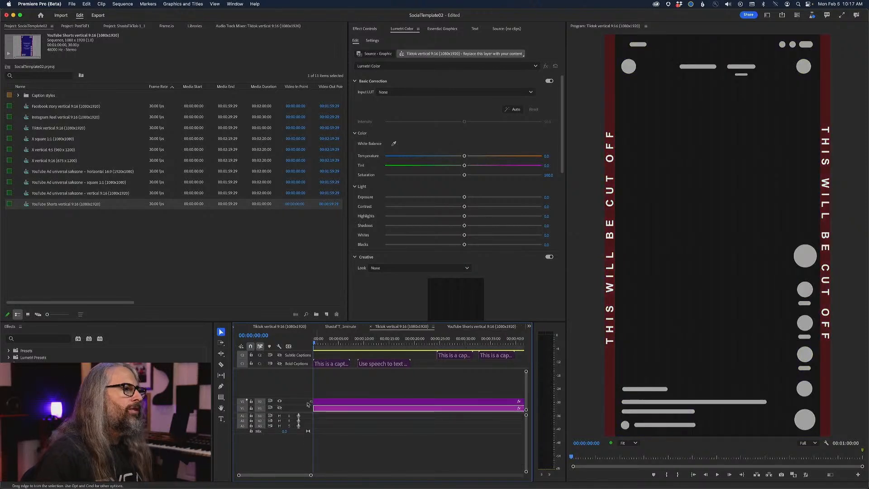
Show the TikTok placeholder track V1 again and preview the Bold Captions track at about 00:00:15:02.
left_click(279, 408)
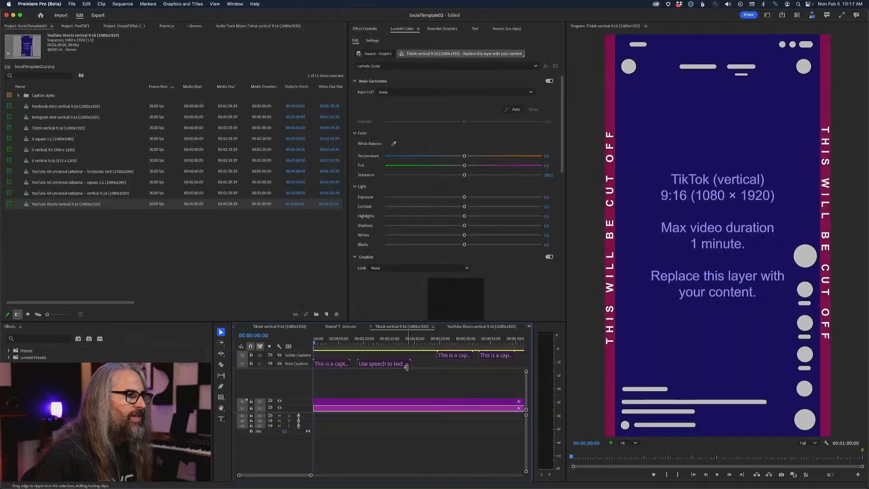
left_click(280, 364)
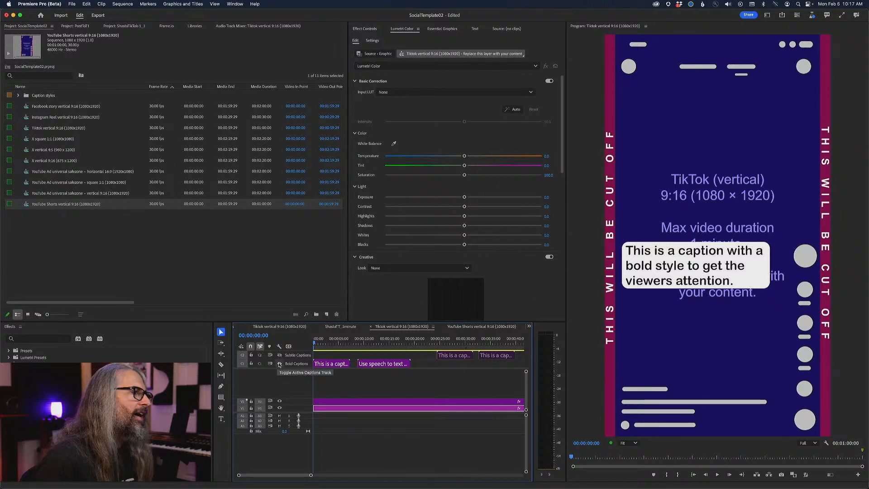
left_click_drag(336, 345, 390, 346)
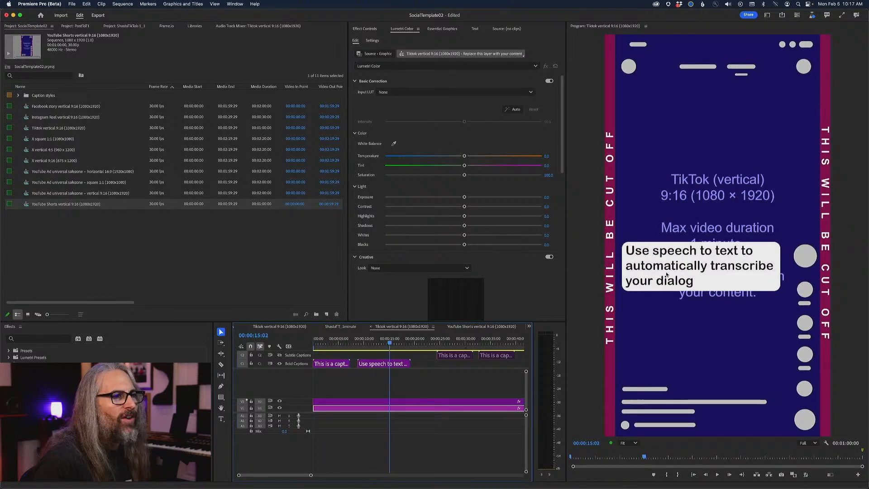
Hide the Bold Captions track and show the Subtle Captions track with the playhead on its first caption, at about 29 seconds.
left_click(281, 365)
left_click(462, 343)
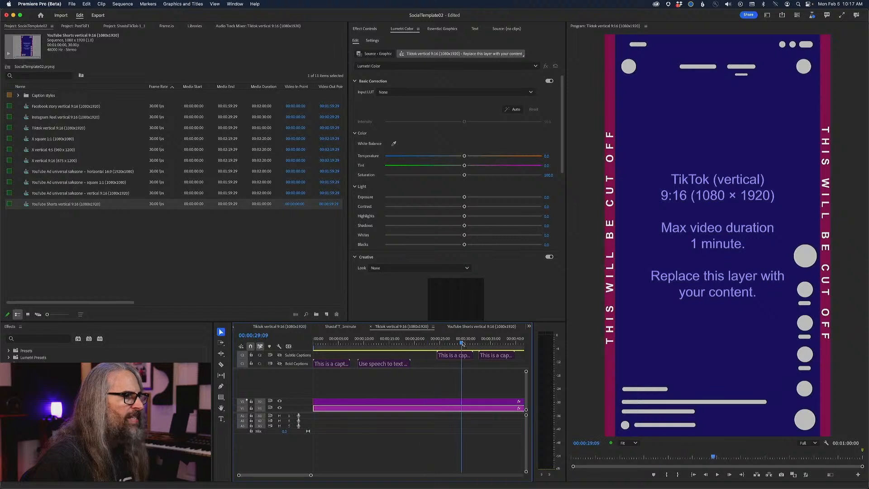
left_click(280, 355)
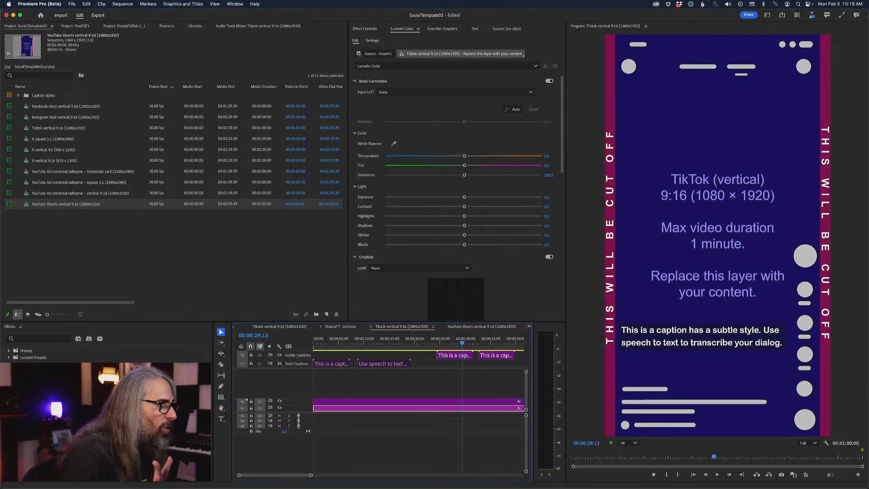
Switch to the finished TikTok edit's sequence in PostToT1, fit it in the timeline, and scrub to 00:00:17:22.
left_click(278, 327)
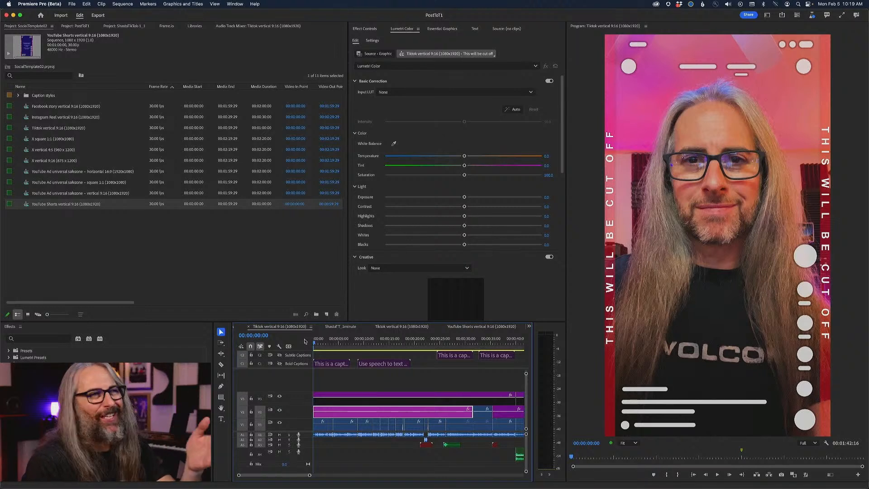
scroll(420, 413, "right", 2)
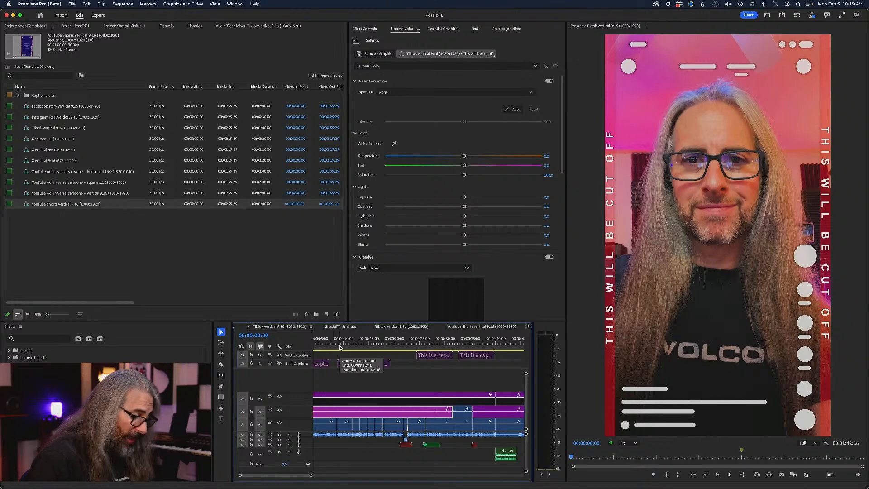
key("backslash")
left_click_drag(314, 342, 347, 344)
Mute audio tracks A1 to A4 and scrub the finished TikTok edit to 00:00:42:12 to check content against the overlay.
left_click(280, 435)
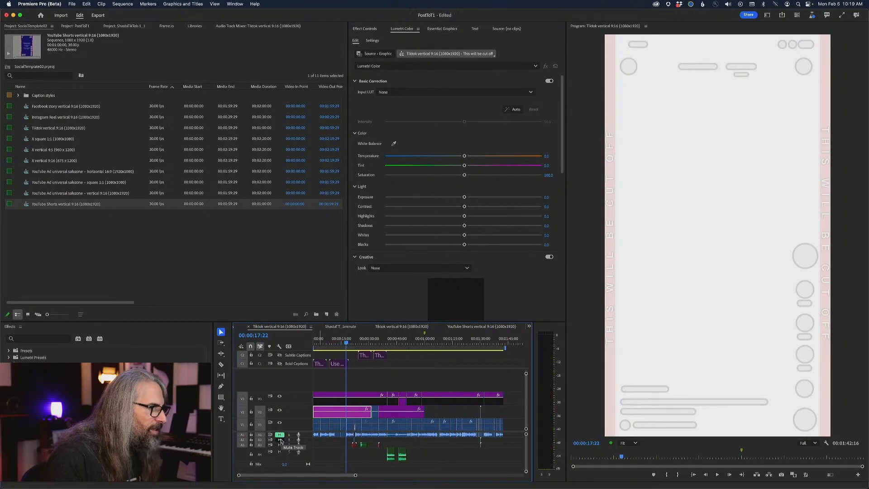
left_click(279, 440)
left_click(280, 445)
left_click(280, 451)
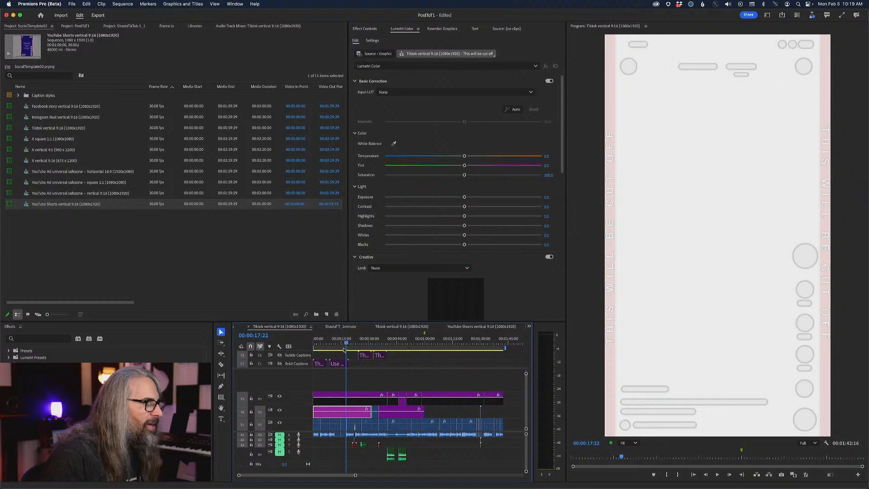
left_click_drag(346, 343, 391, 338)
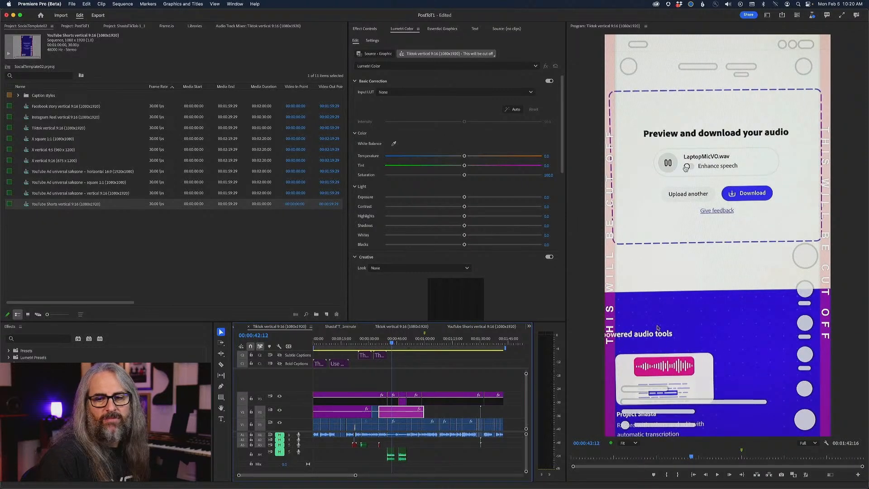
Scrub further through the finished TikTok edit and return the playhead to 00:00:00:00.
left_click(418, 342)
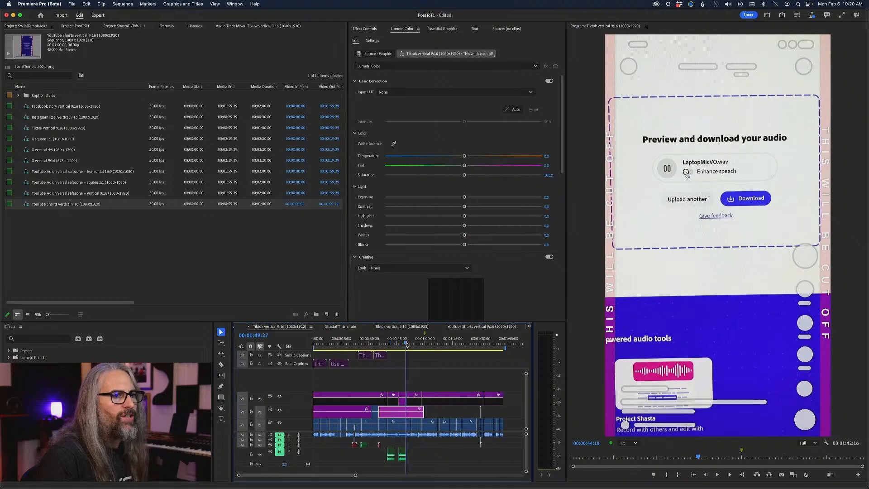
left_click_drag(421, 344, 312, 343)
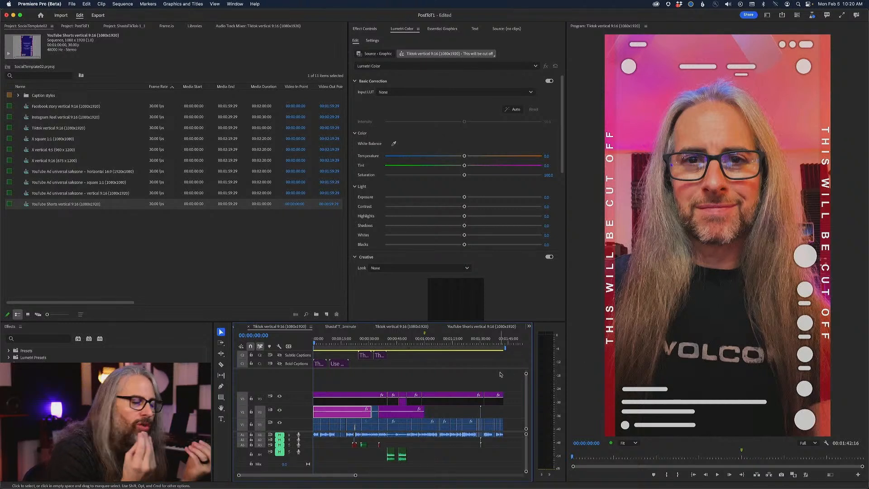
Switch to the ShastaTT_1minute sequence and open its export settings.
left_click(98, 16)
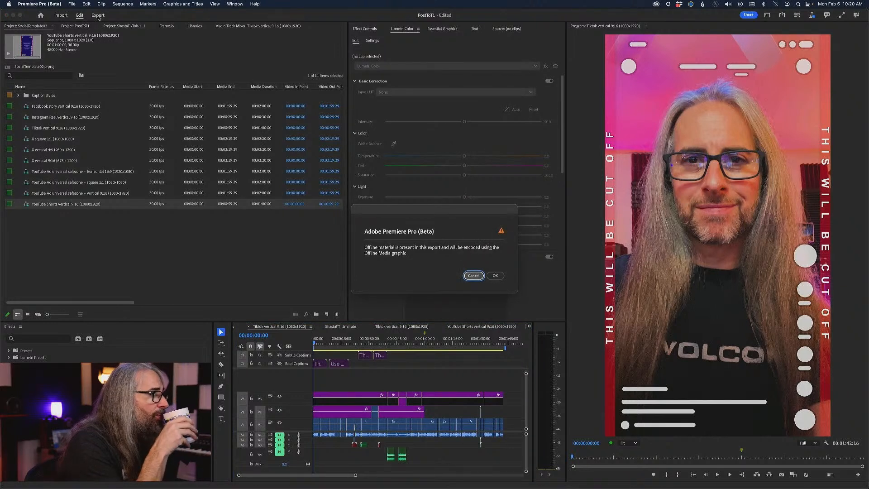
left_click(473, 277)
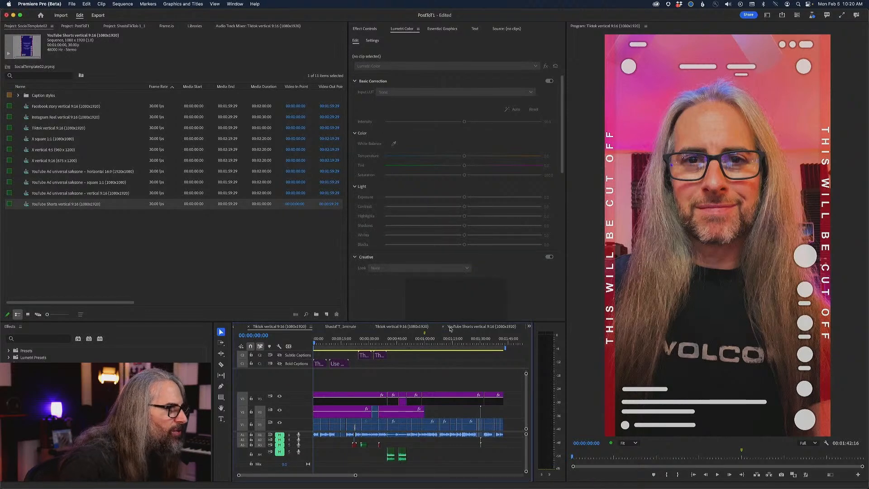
left_click(340, 326)
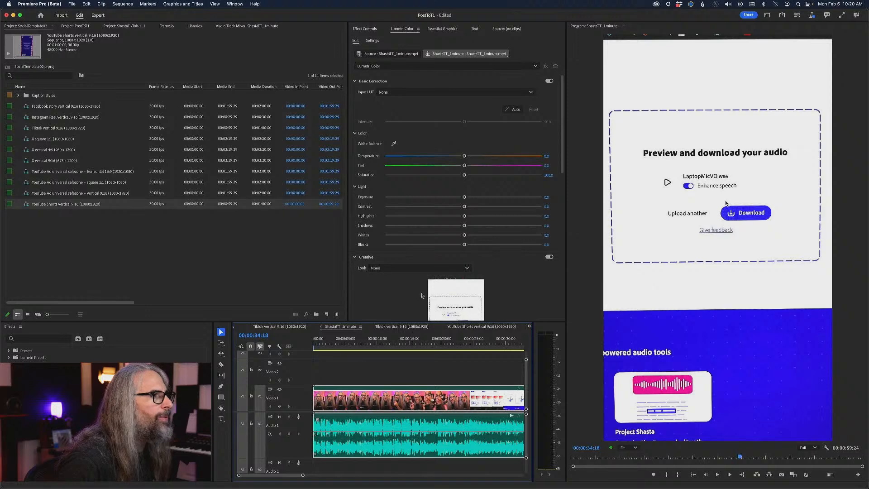
left_click(98, 15)
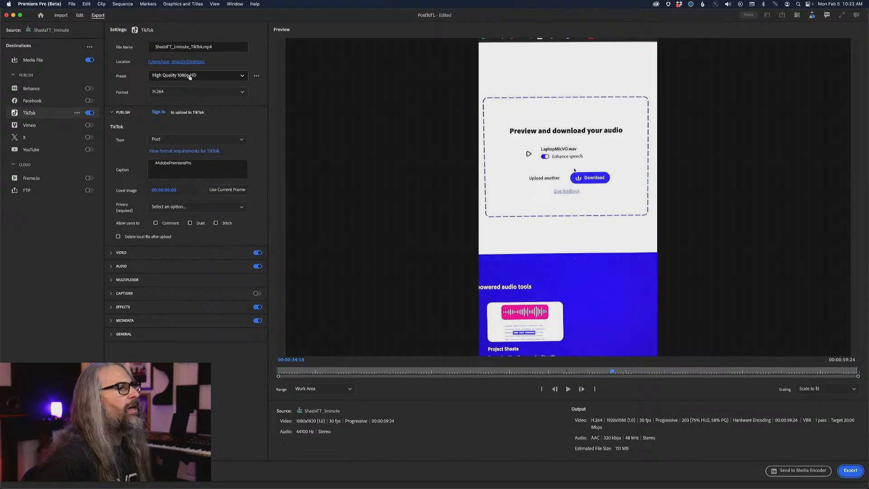
Set the TikTok destination's export preset to Match Source - Adaptive High Bitrate.
left_click(242, 77)
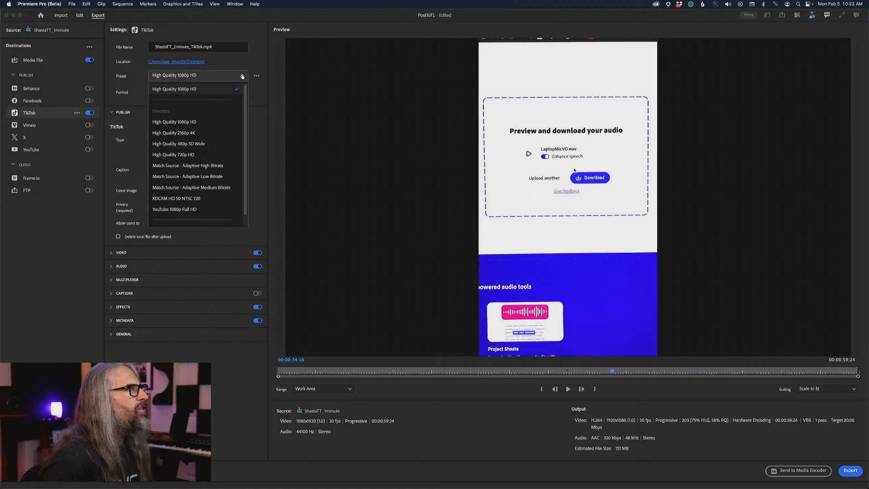
left_click(242, 77)
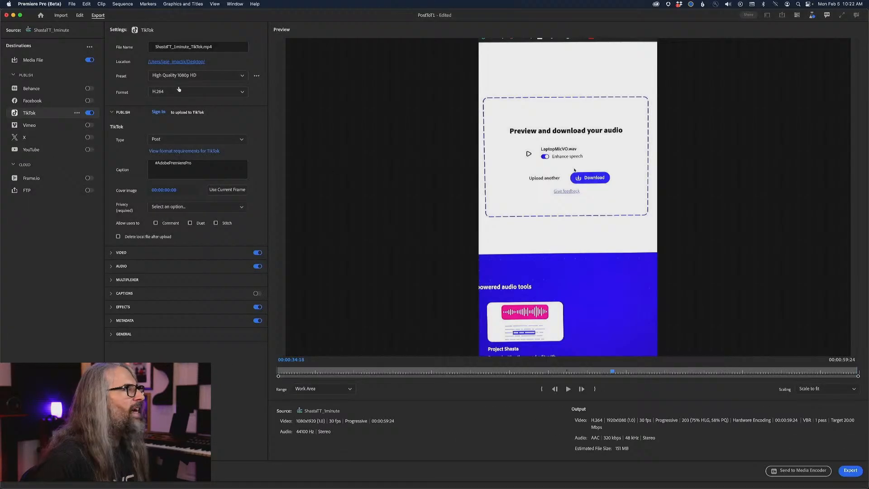
left_click(225, 76)
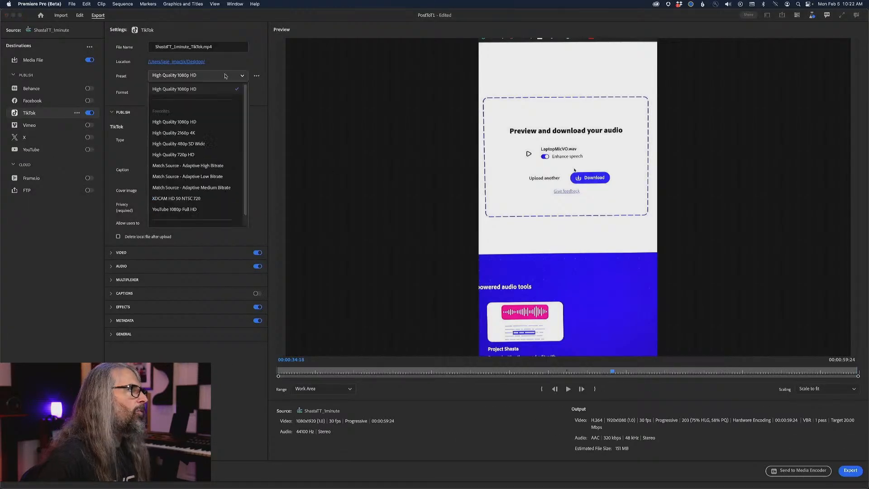
left_click(213, 165)
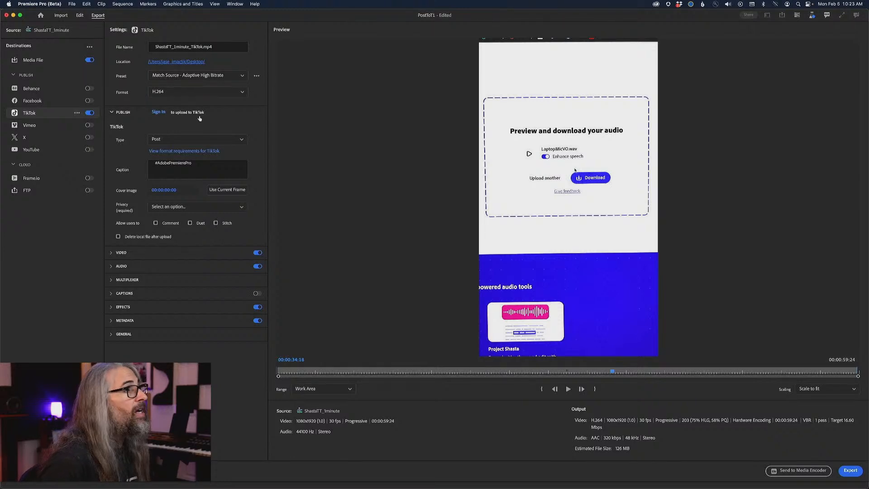
Try the Draft type for the TikTok upload and set the type back to Post.
left_click(229, 141)
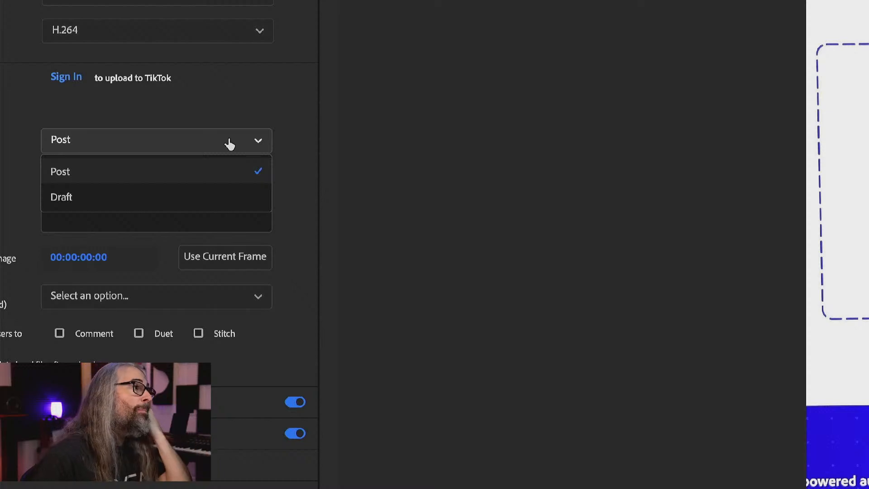
left_click(218, 197)
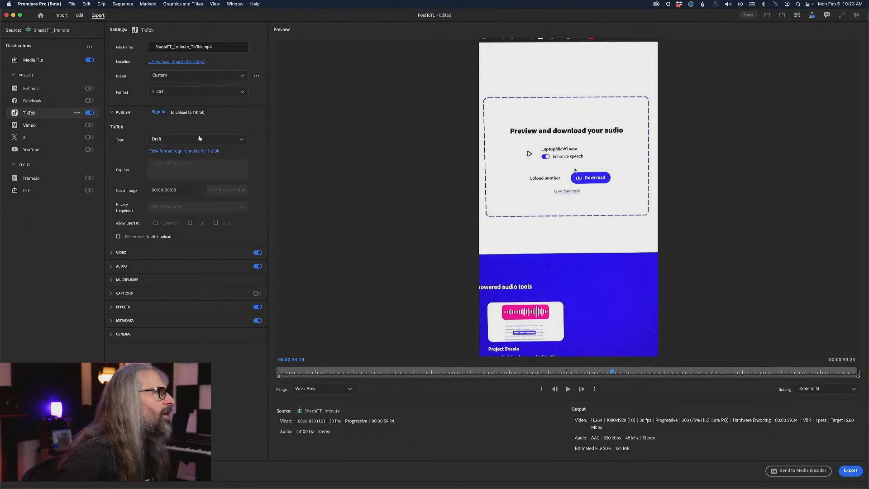
left_click(214, 139)
left_click(199, 158)
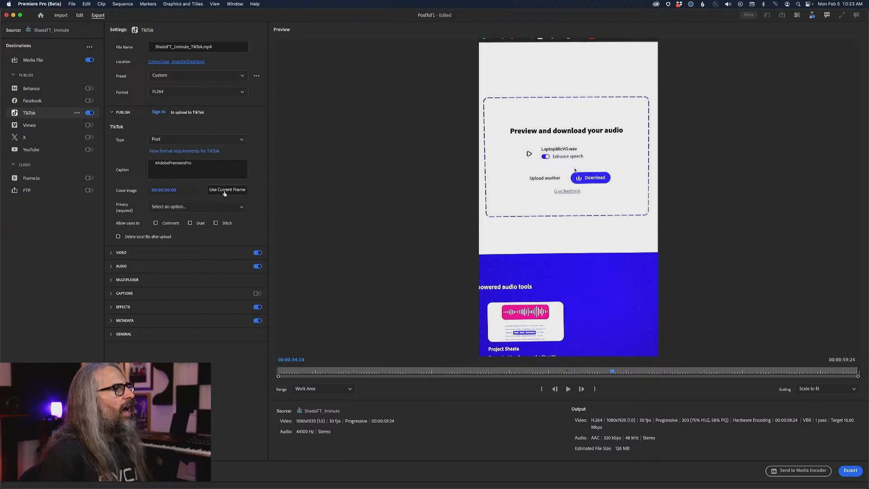
Use the frame at 00:00:15:24, showing the smiling presenter holding a microphone, as the TikTok cover image.
left_click(296, 370)
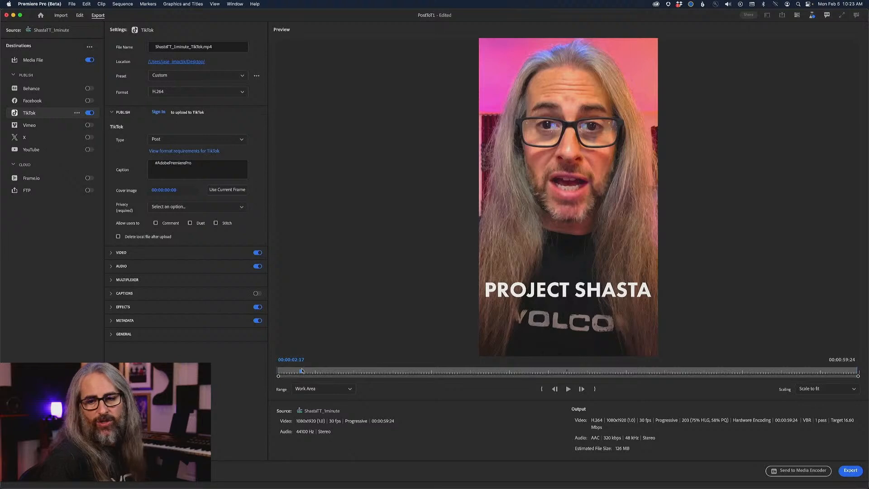
left_click_drag(302, 369, 432, 366)
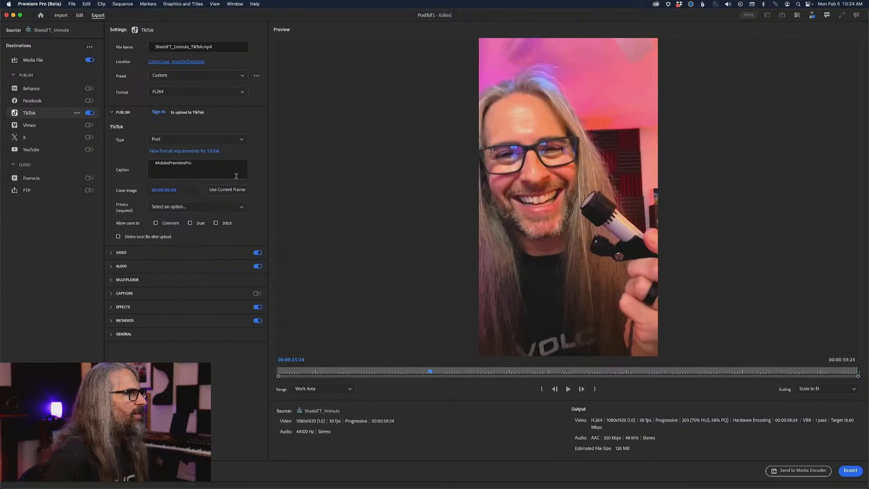
left_click(232, 192)
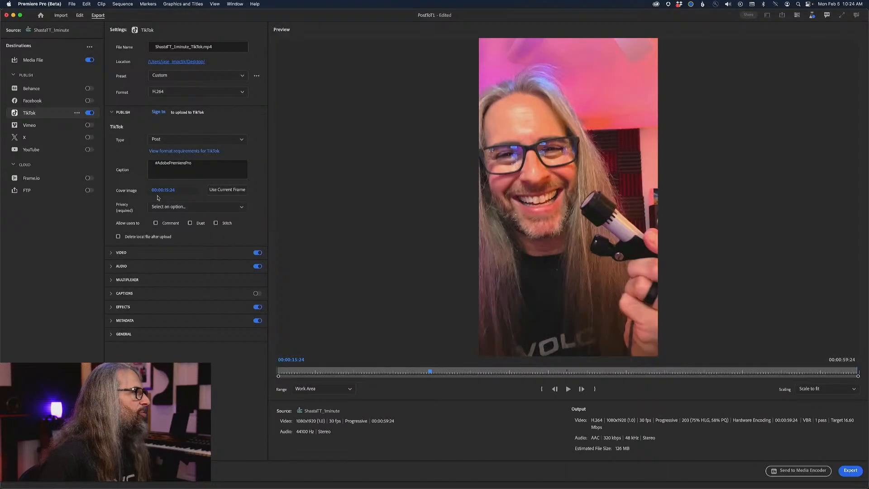
Check the TikTok post's privacy options without choosing one, and save the PostToT1 project.
left_click(214, 207)
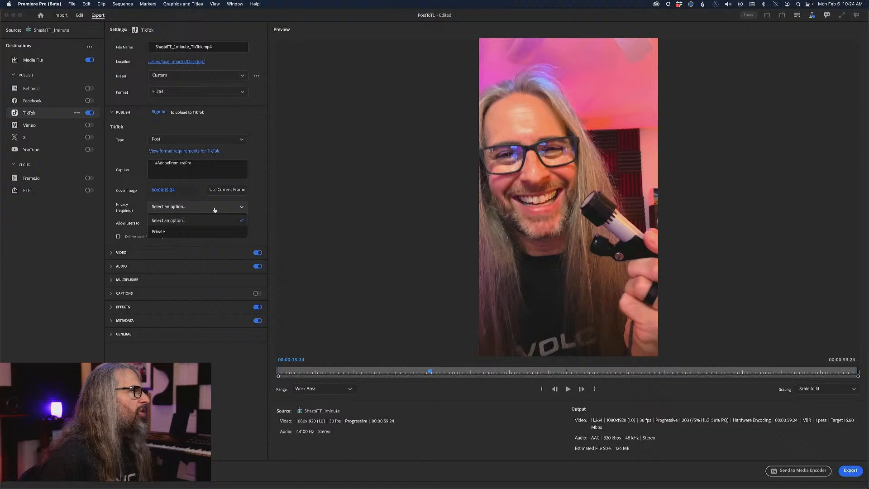
left_click(315, 221)
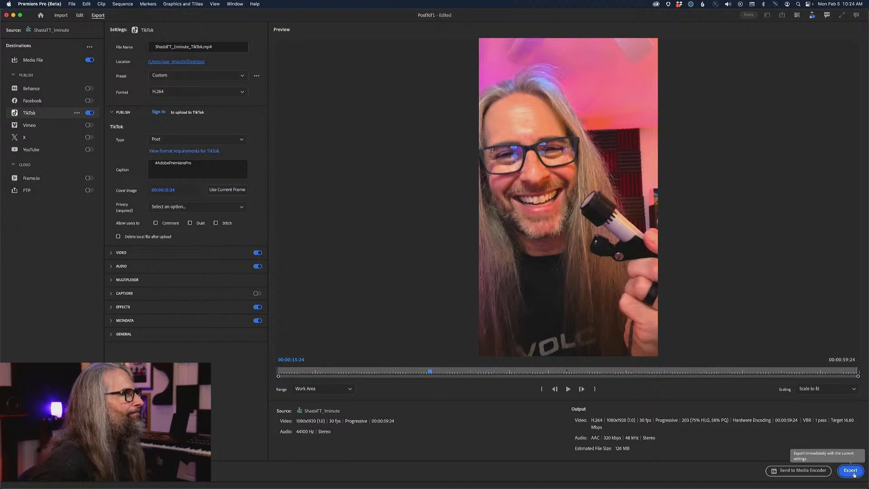
key("super+s")
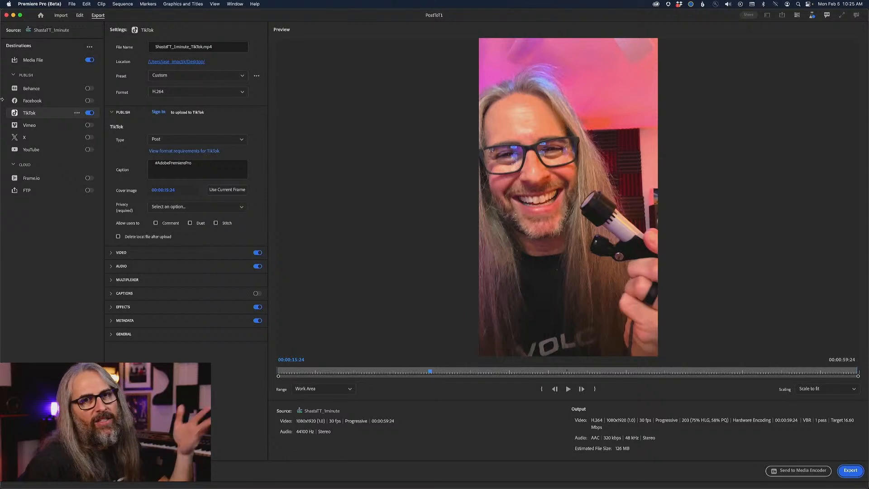
Return to editing and switch to the Tiktok vertical 9:16 (1080x1920) sequence in SocialTemplate02.
left_click(79, 16)
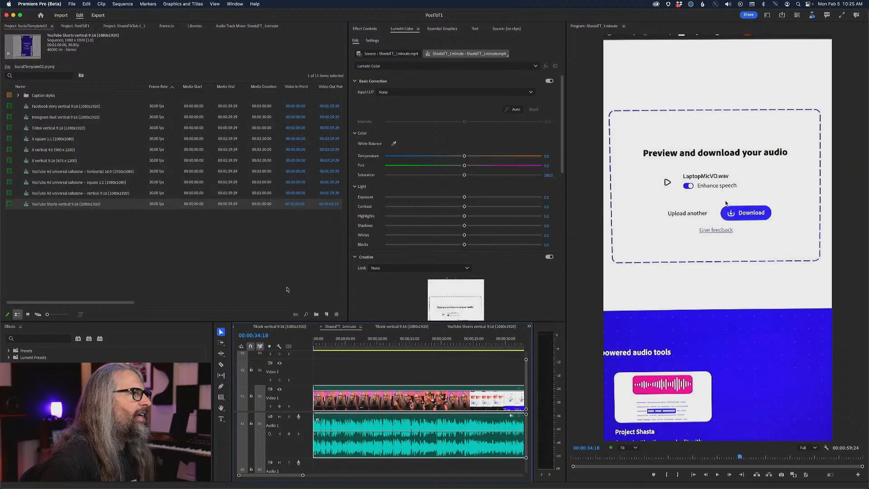
left_click(387, 328)
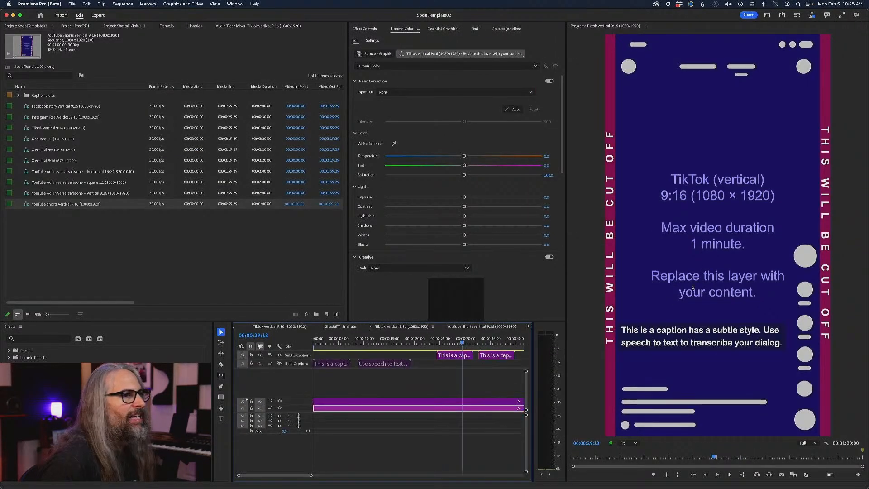